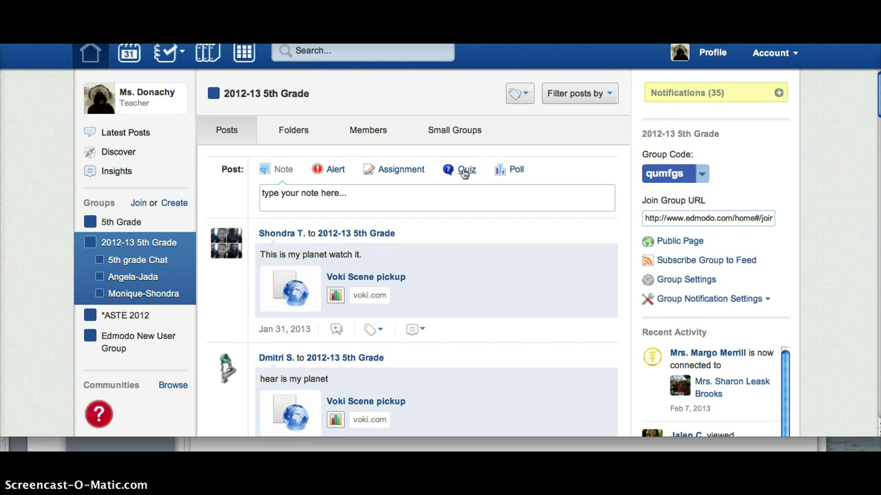
Step: Start creating a new quiz for the 2012-13 5th Grade group
click(465, 172)
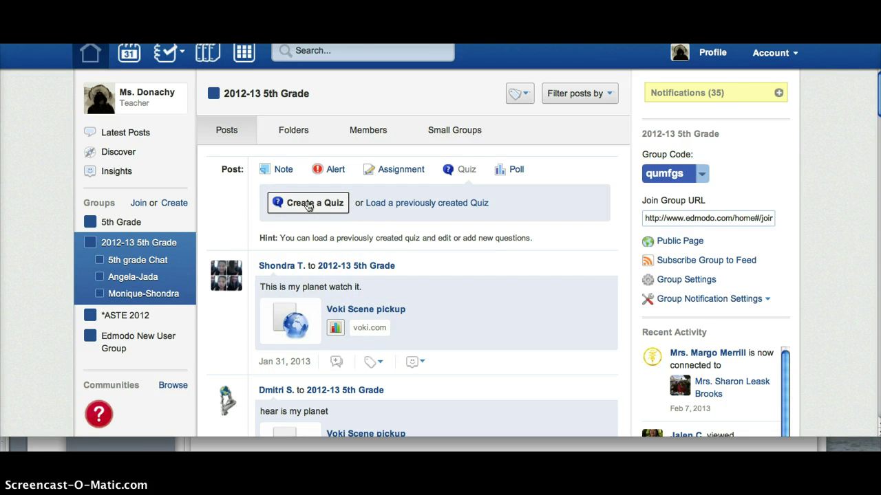
click(309, 204)
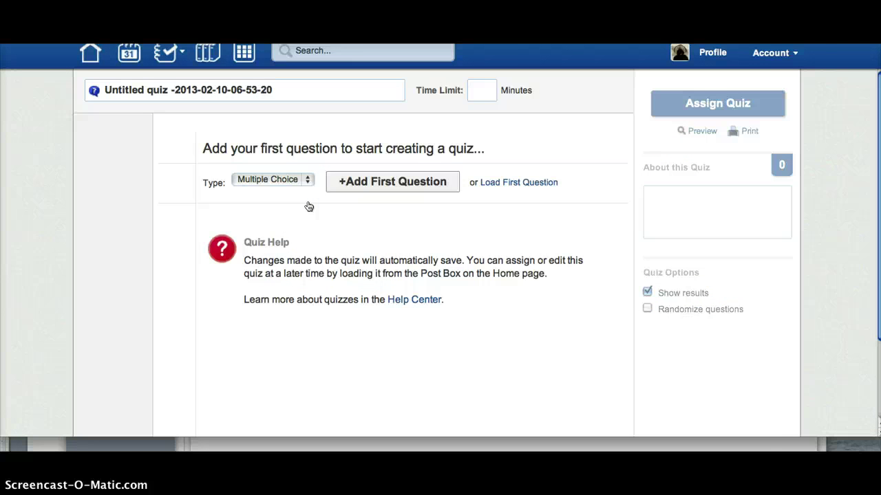
Step: Switch to the Word document and review all the Student Interest Survey questions from beginning to end
key(super+Tab)
key(super+Tab)
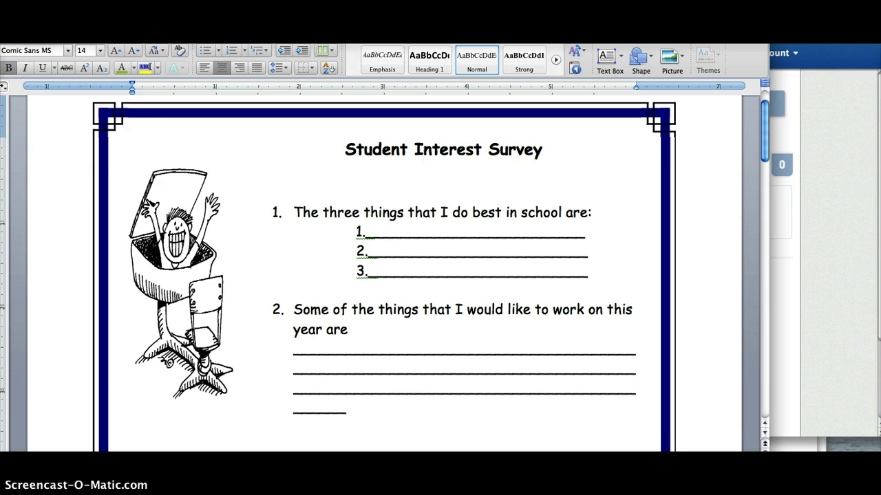
scroll(386, 275, down, 5)
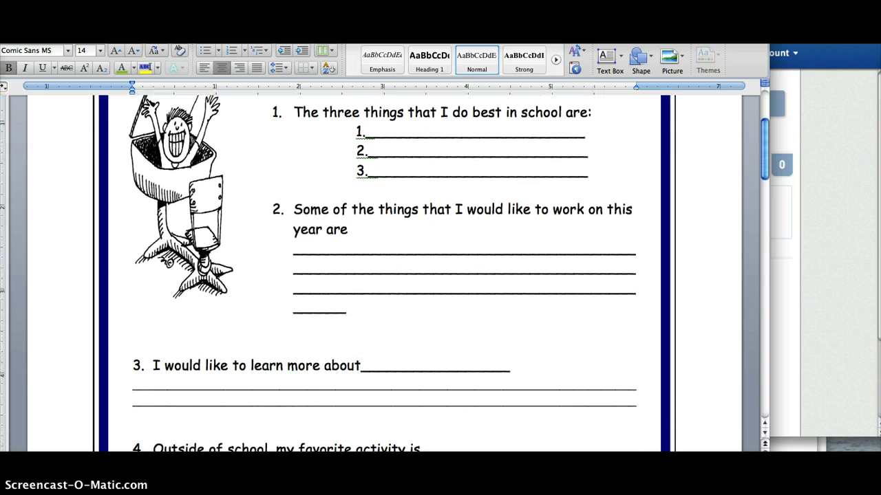
scroll(386, 275, down, 6)
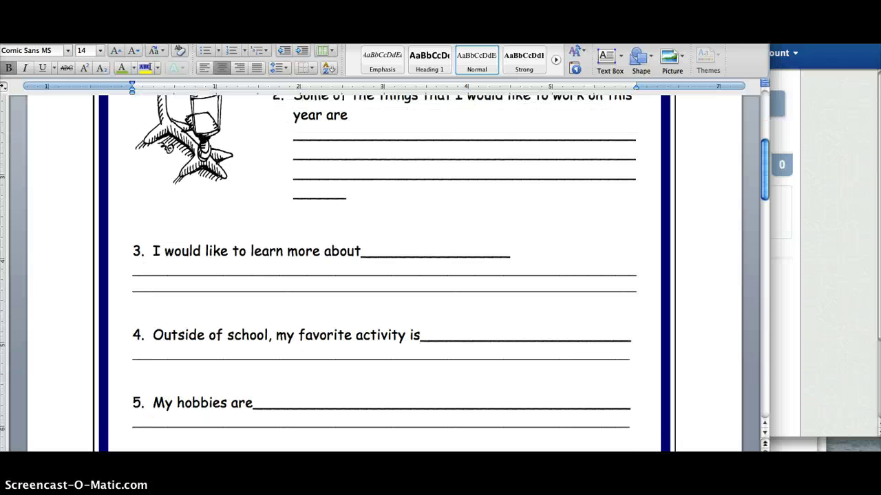
scroll(385, 275, down, 8)
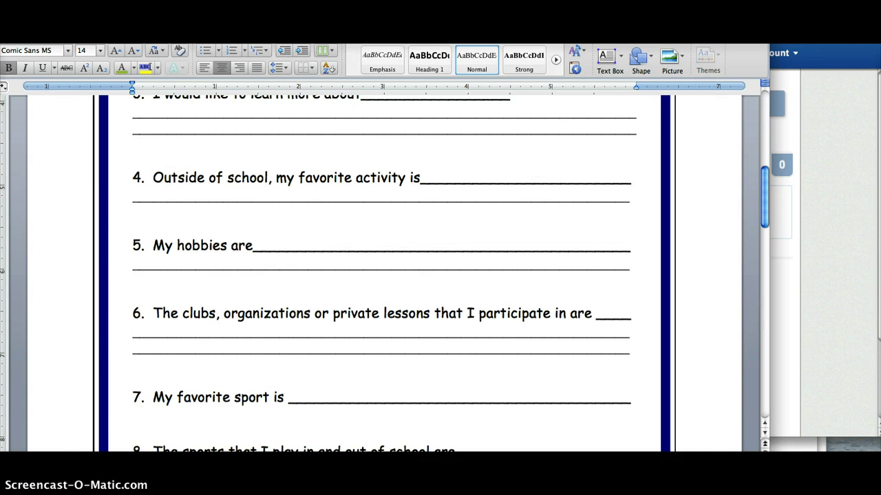
scroll(385, 275, down, 8)
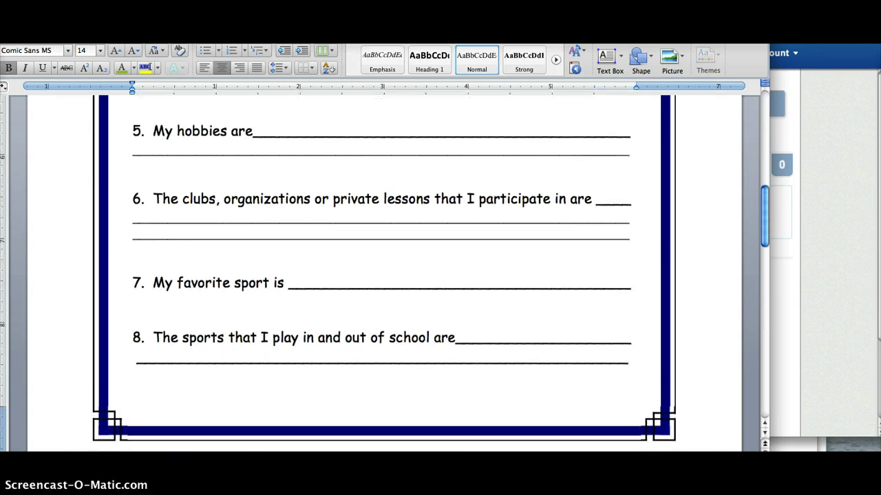
scroll(386, 275, down, 9)
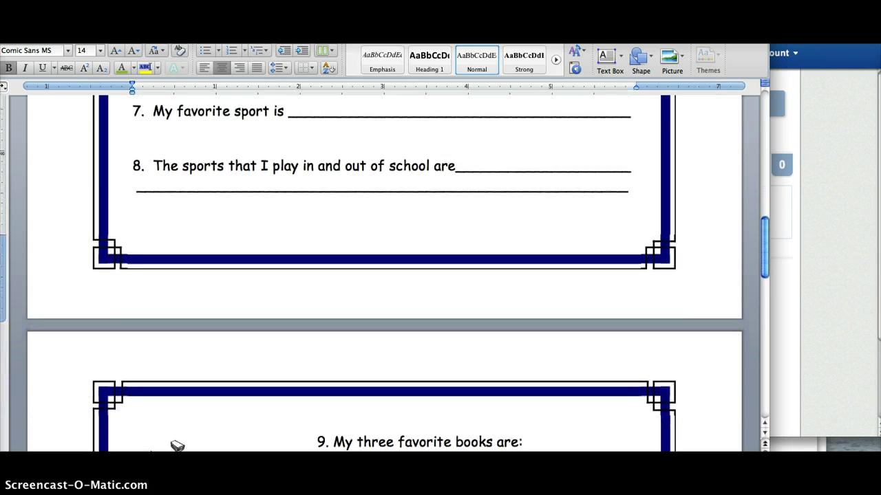
scroll(385, 275, down, 4)
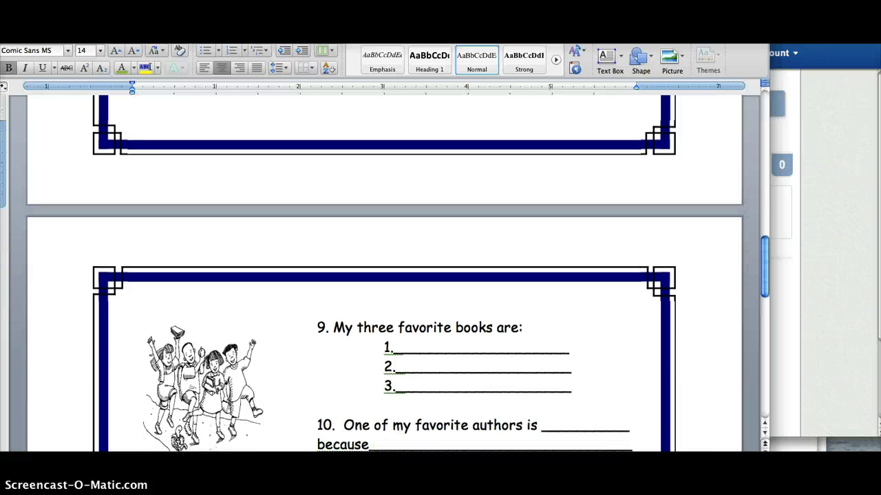
scroll(386, 275, down, 7)
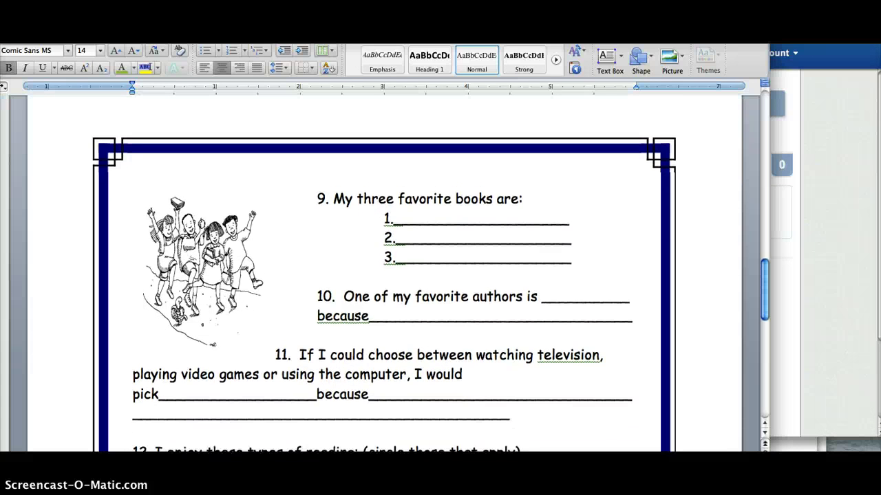
scroll(386, 276, down, 5)
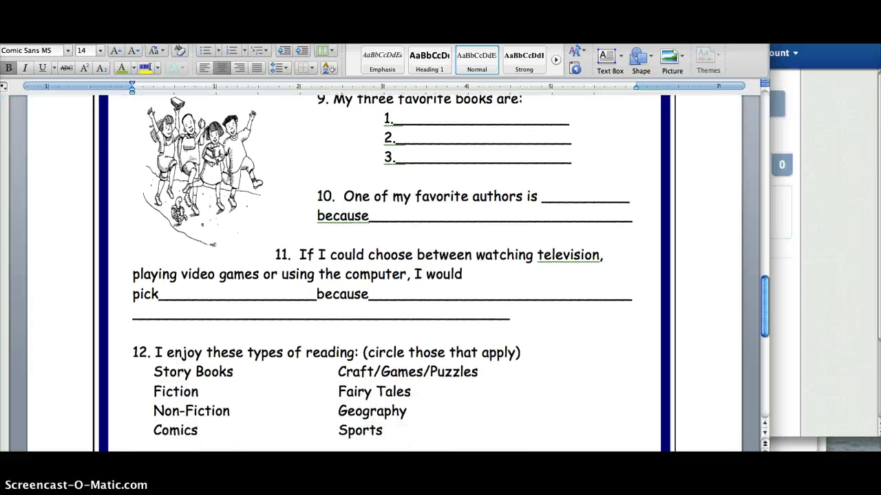
scroll(385, 275, down, 8)
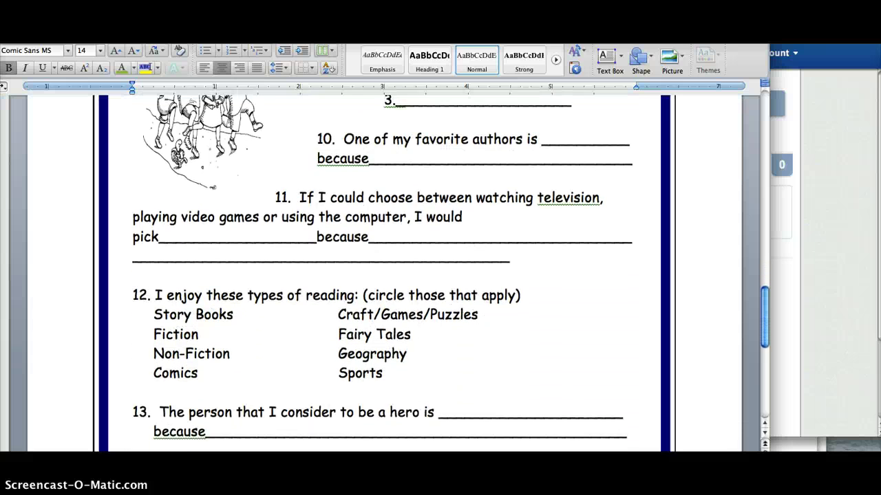
scroll(385, 275, down, 2)
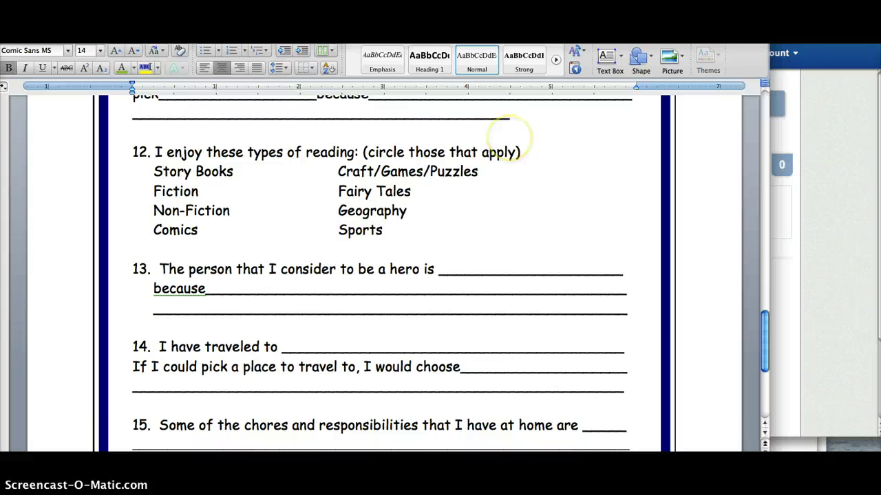
scroll(509, 141, down, 2)
scroll(386, 276, down, 7)
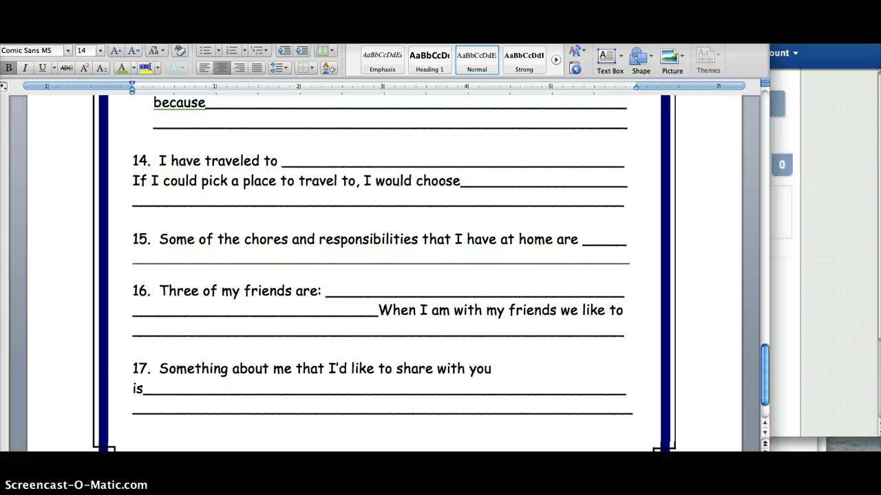
scroll(385, 276, up, 20)
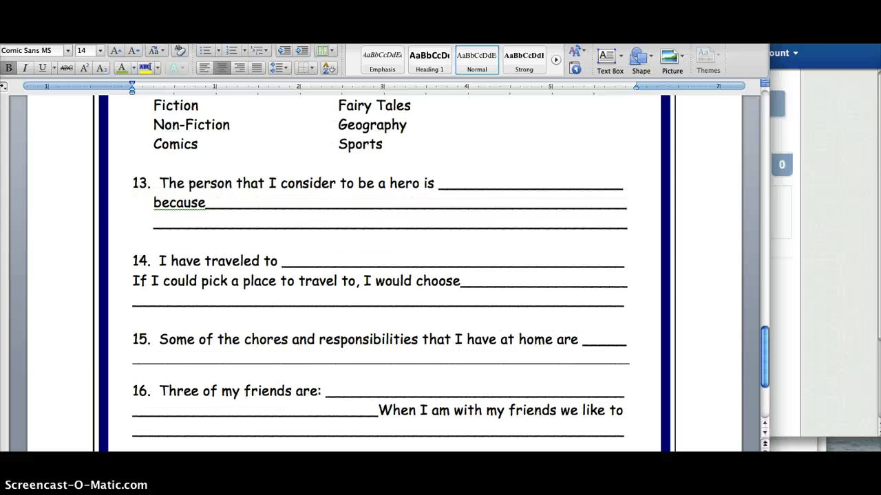
scroll(385, 275, up, 18)
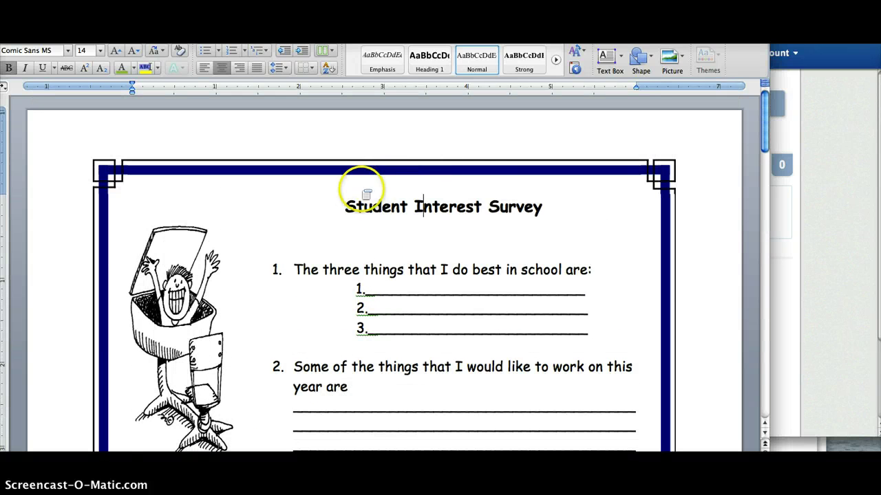
Step: Copy the survey's first question, "The three things that I do best in school are", and switch back to the Edmodo quiz
drag(293, 269, 592, 270)
key(super+c)
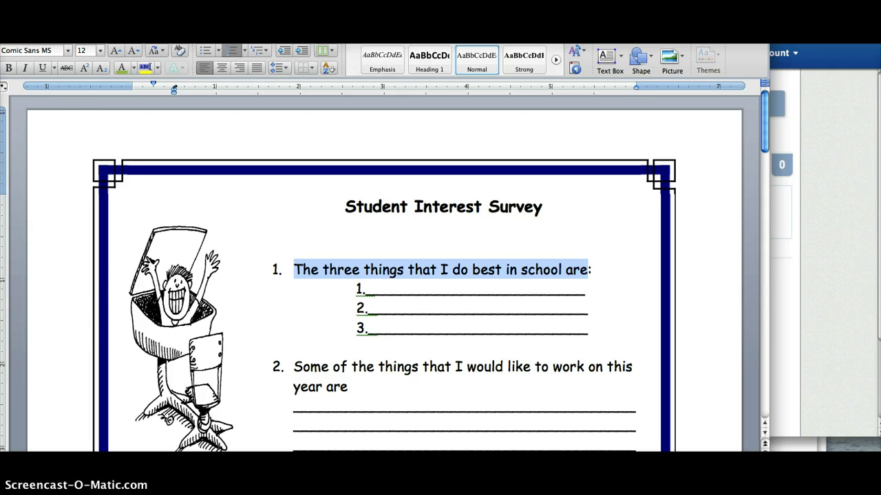
key(super+Tab)
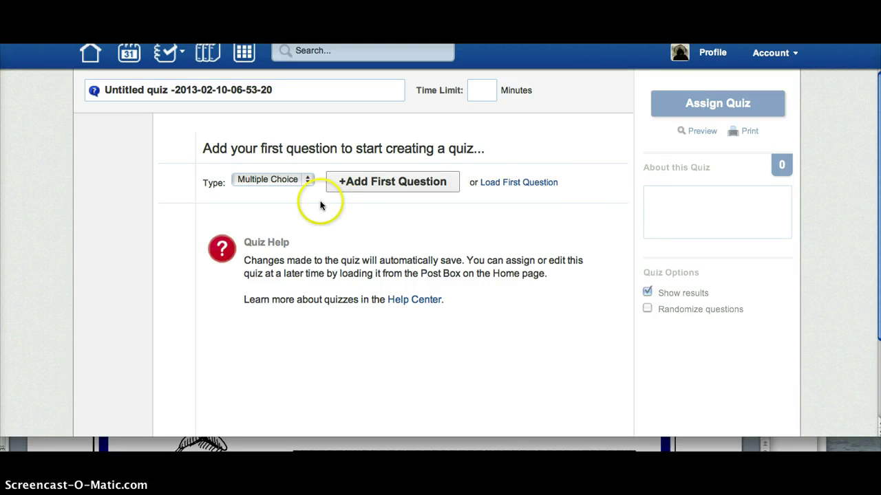
Step: Add a Short Answer first question to the quiz and paste the copied survey question as its prompt
click(308, 181)
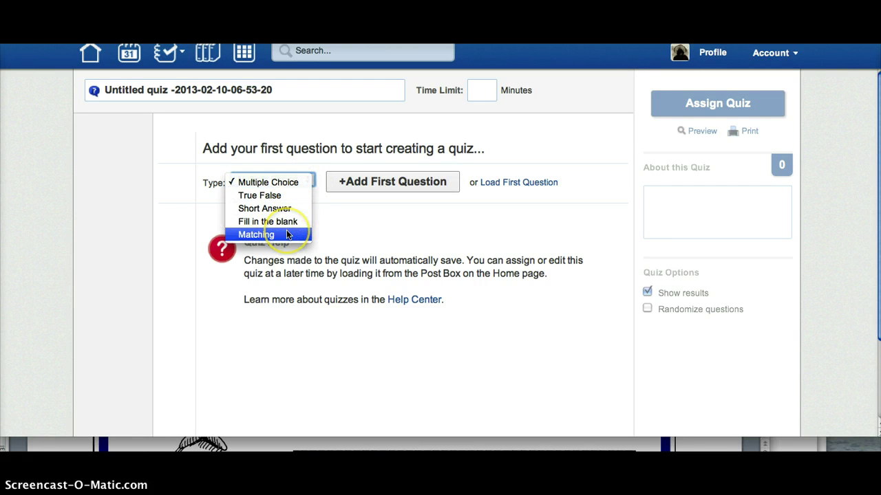
drag(287, 234, 287, 213)
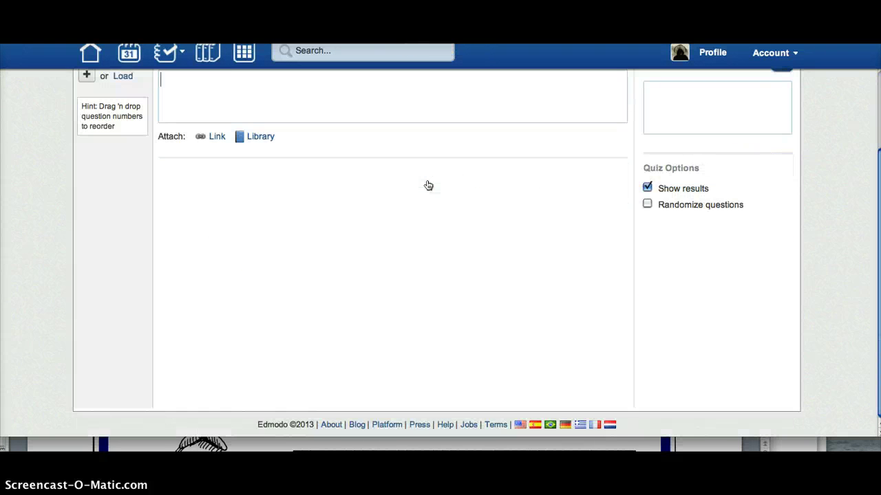
scroll(428, 186, up, 3)
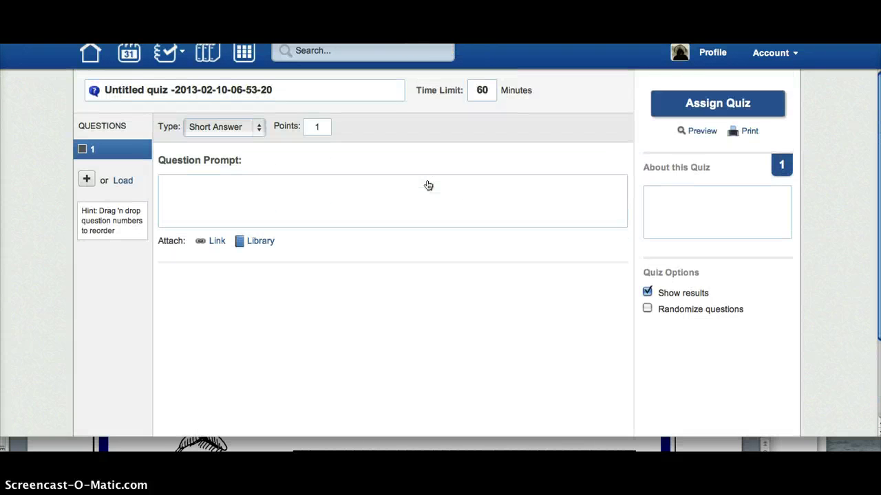
key(super+v)
click(425, 186)
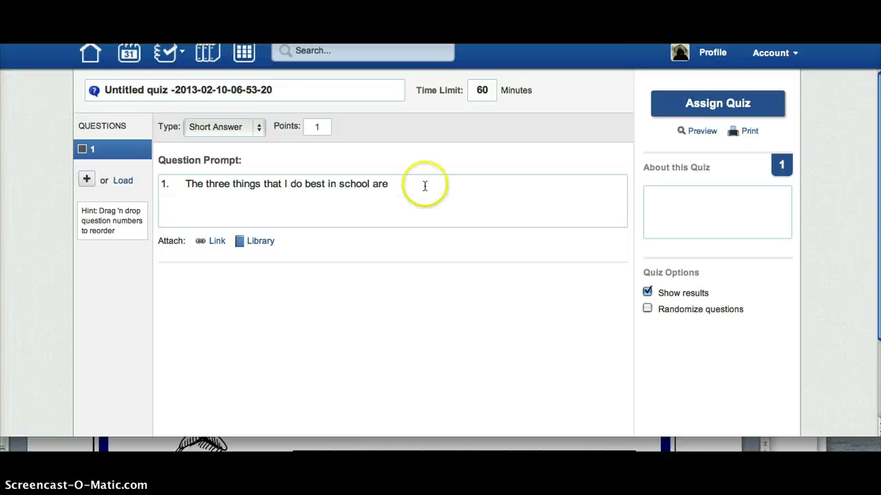
Step: Add a second quiz question with the prompt "Some of the things that I would like to work on this year are" copied from the Word survey
click(86, 182)
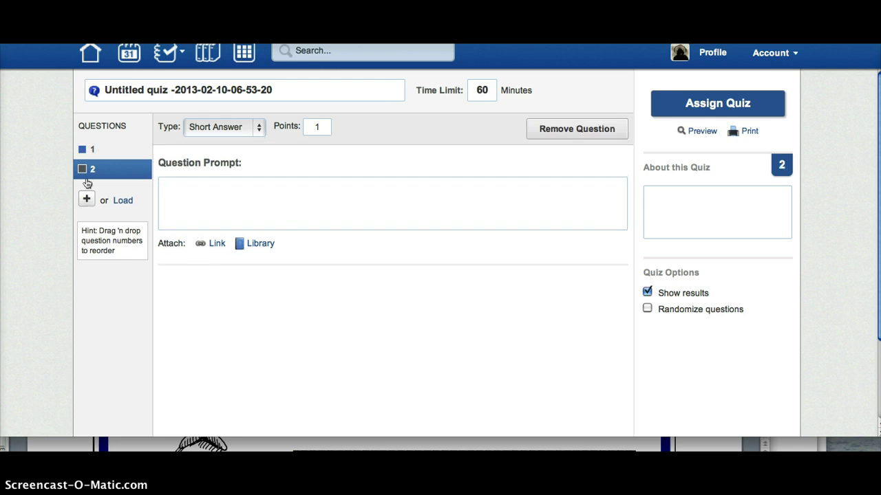
key(super+Tab)
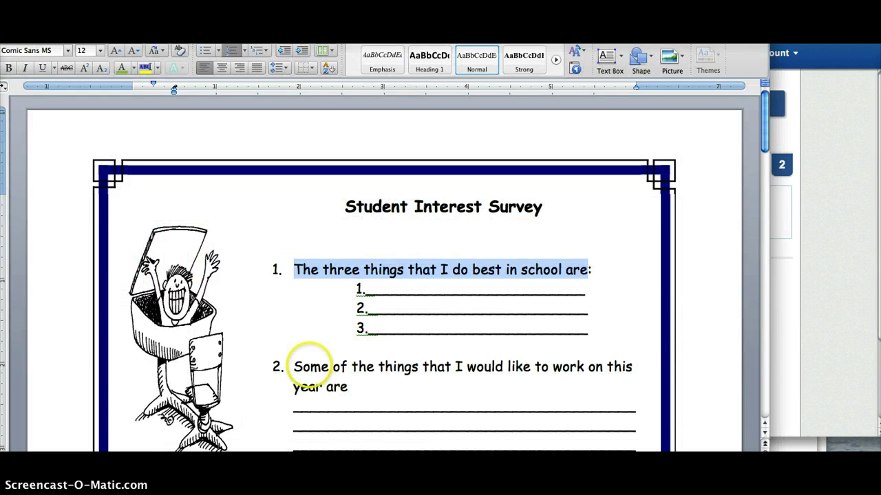
drag(294, 364, 352, 387)
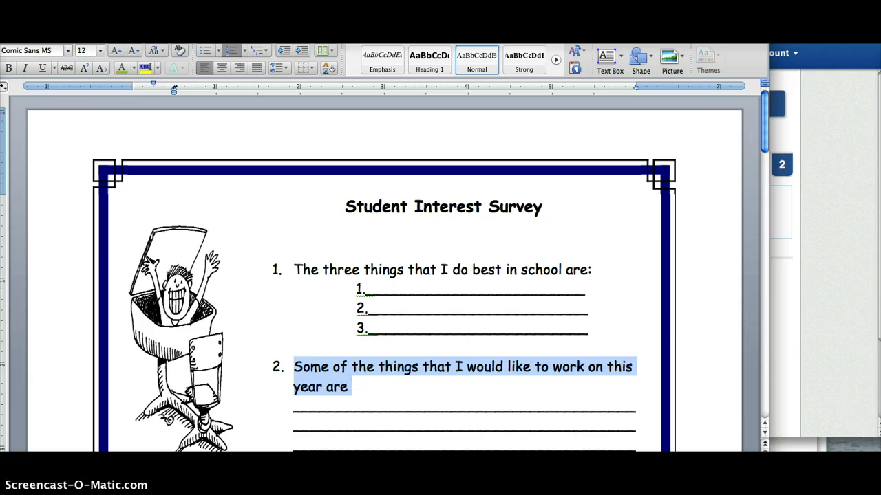
key(super+Tab)
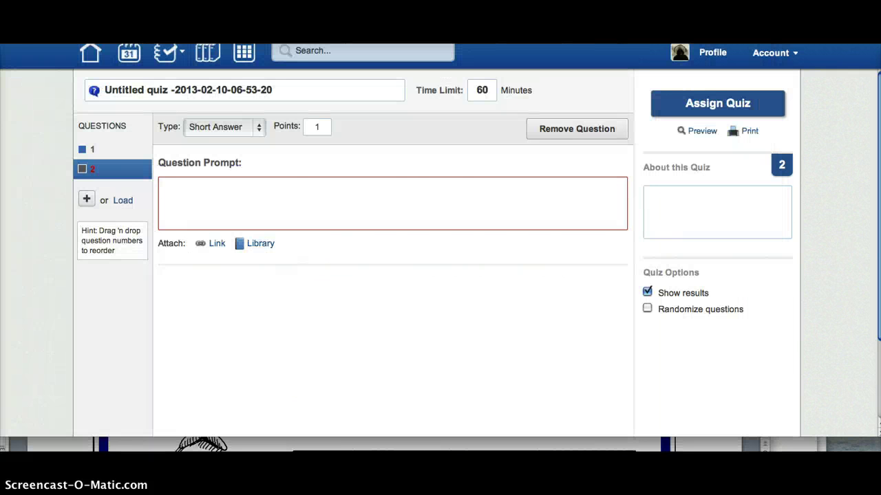
text(2.	Some of the things that I would like to work on this year are)
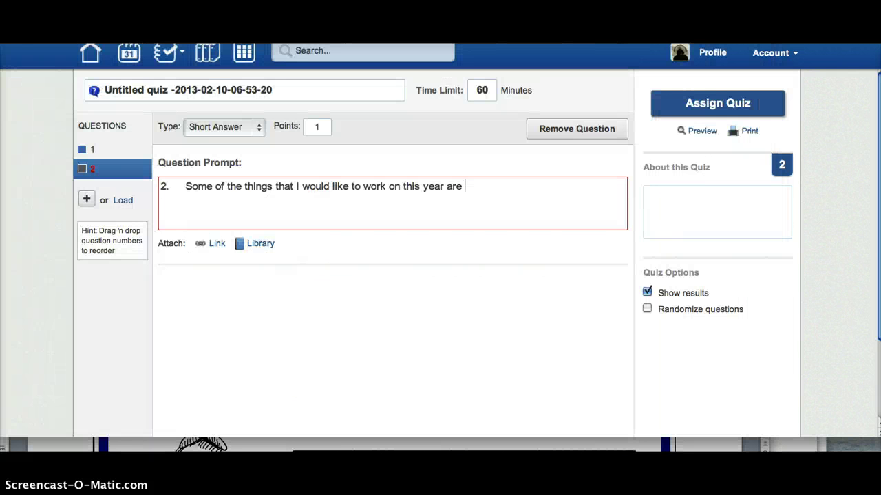
Step: Add a third quiz question with the prompt "I would like to learn more about" copied from the Word survey
click(84, 199)
click(157, 241)
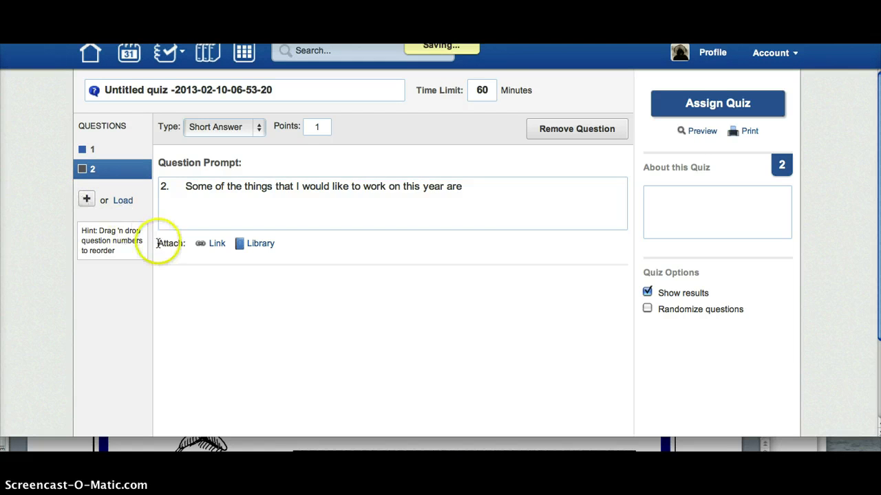
key(super+Tab)
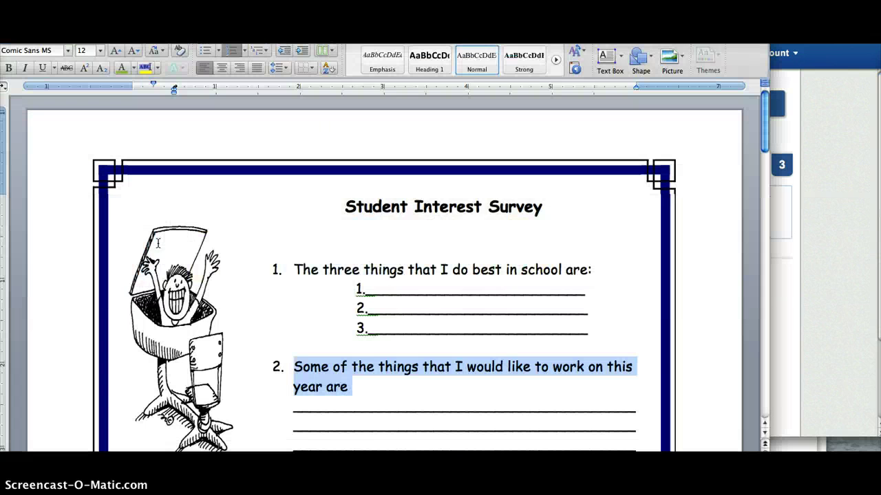
scroll(157, 242, down, 5)
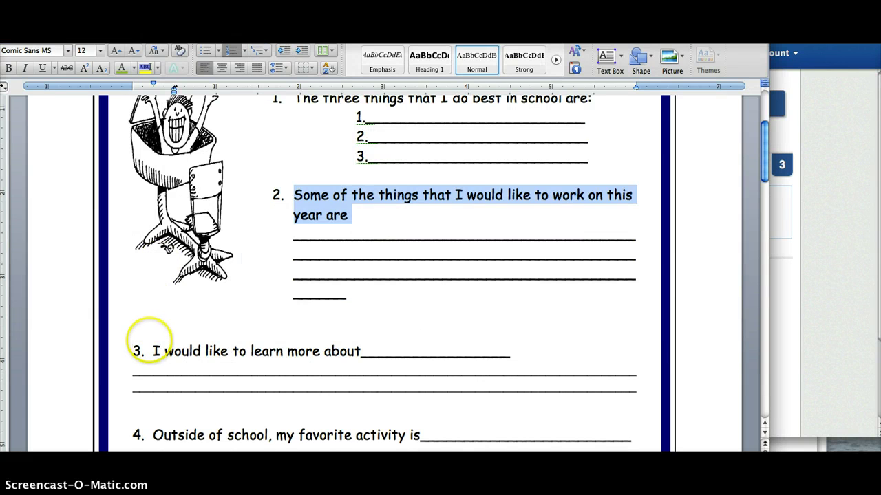
drag(149, 348, 342, 363)
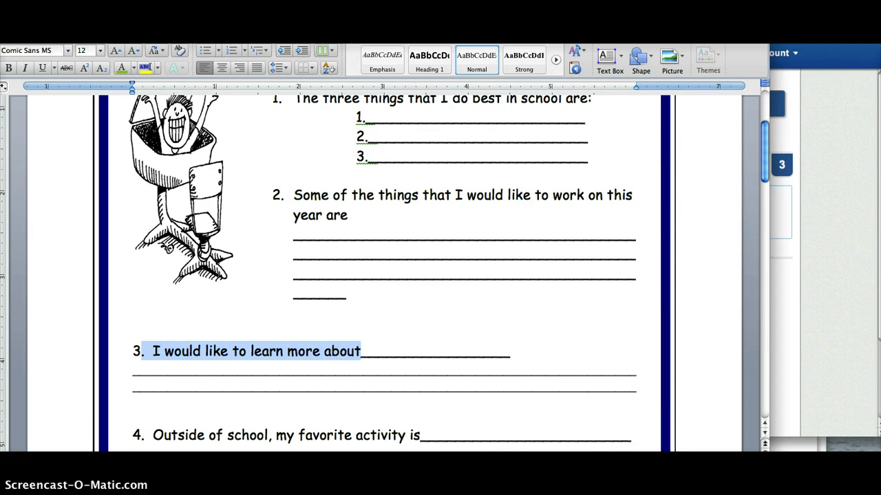
key(super+Tab)
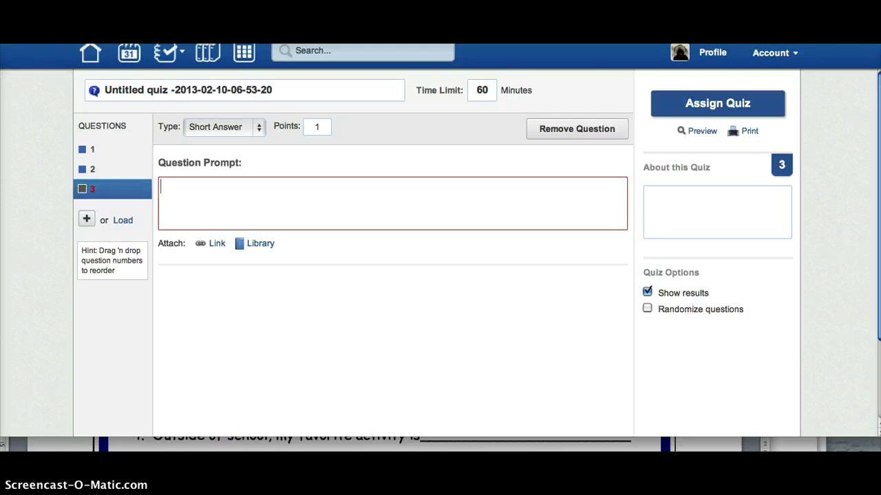
text(. I would like to learn more about)
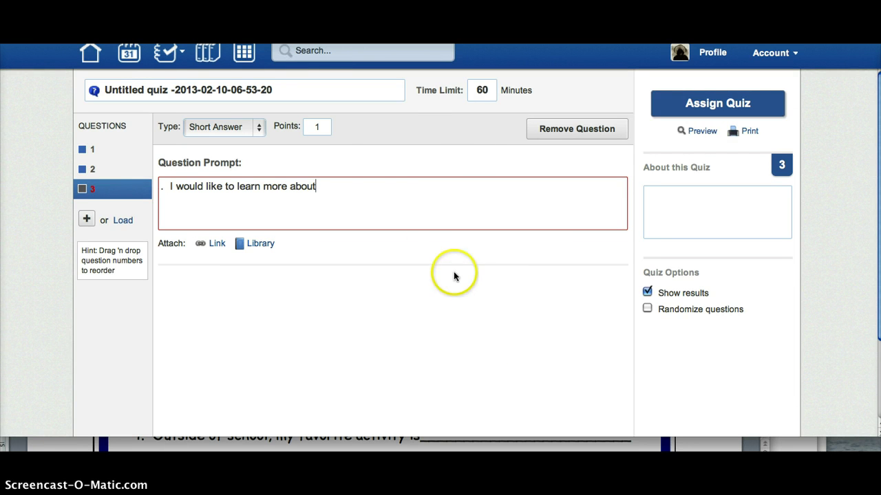
Step: Replace the untitled quiz's title with "Personal Interest Survey"
click(321, 125)
click(368, 126)
click(279, 92)
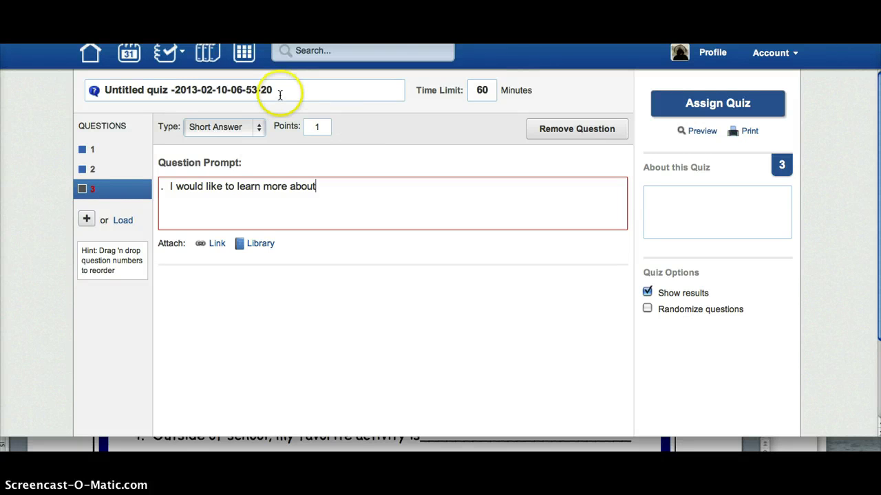
click(279, 94)
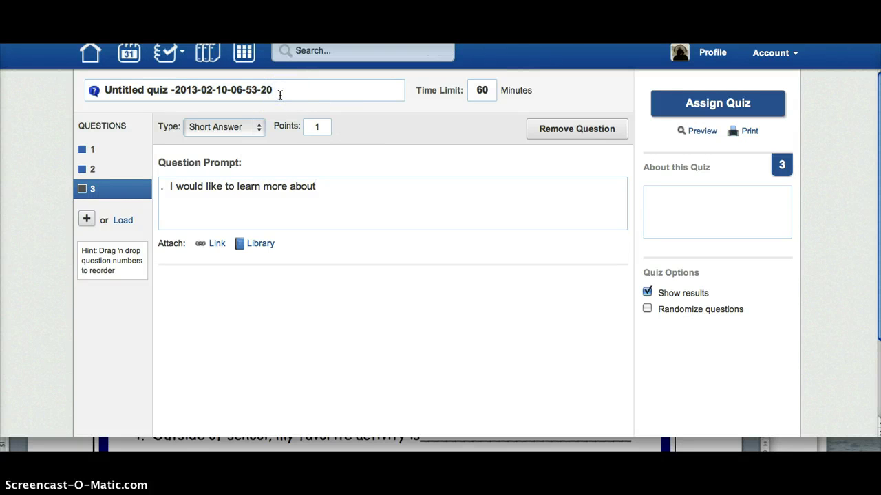
drag(279, 93, 95, 91)
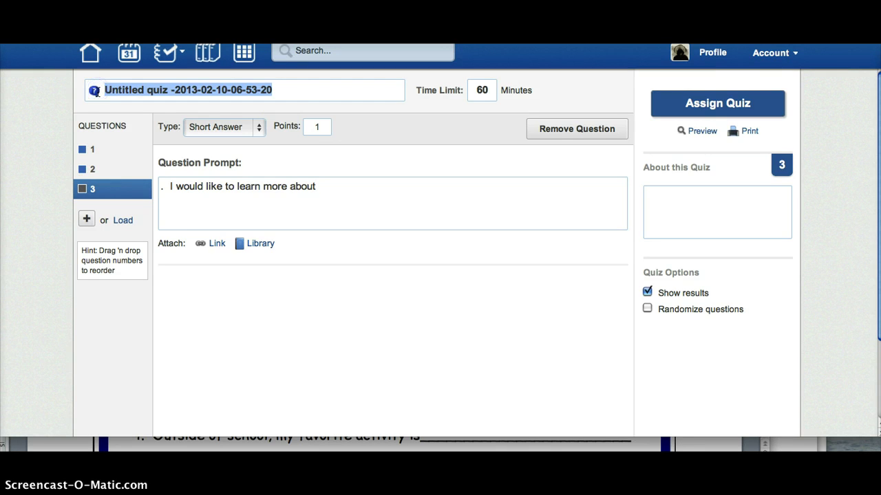
text(Personal)
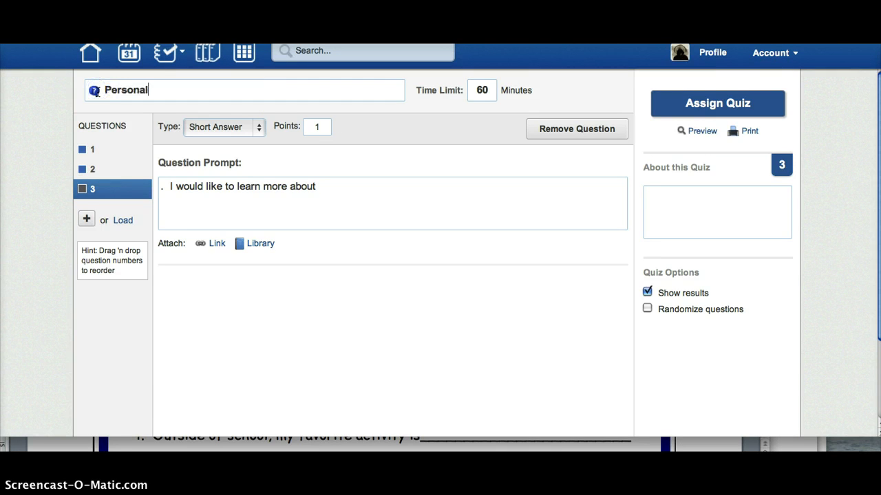
text( Interest Survey)
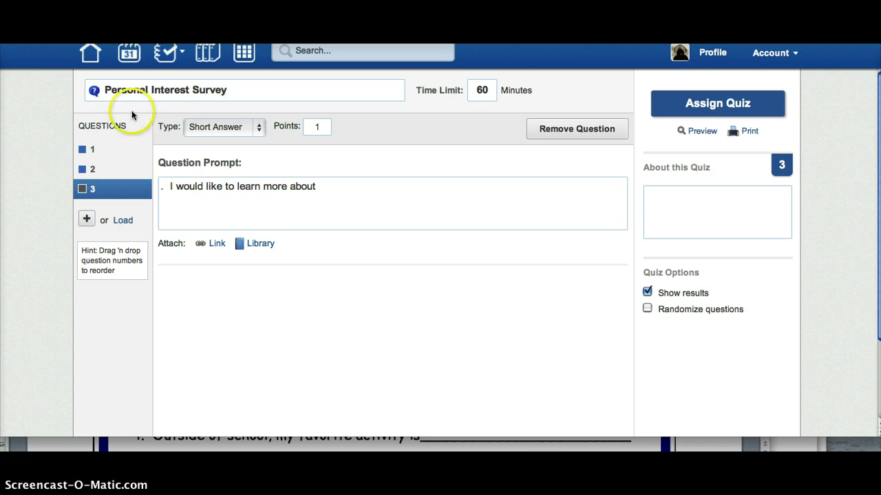
click(211, 209)
click(346, 212)
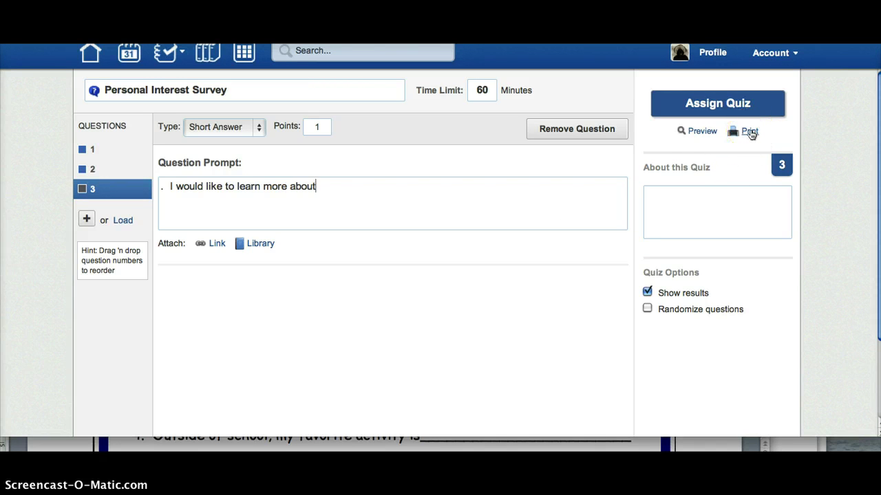
Step: Assign the quiz with a due date of 02/15/2013 and send it to the 2012-13 5th Grade group
click(713, 103)
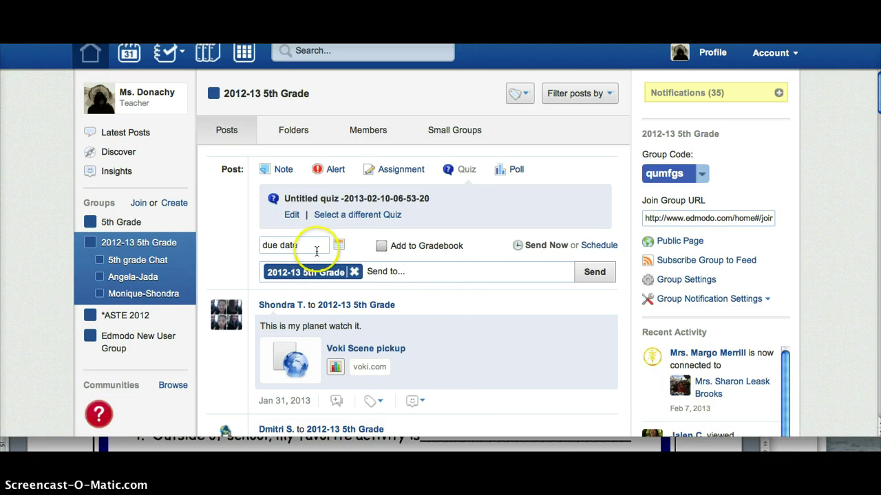
click(338, 248)
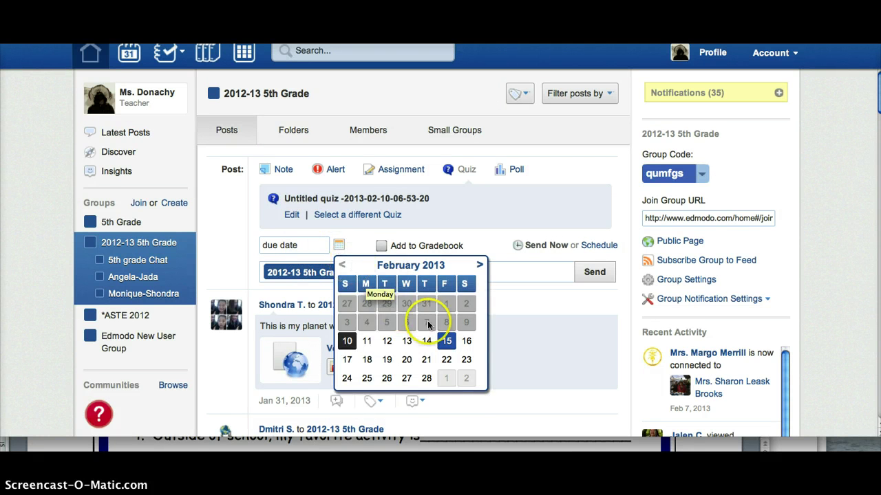
click(447, 340)
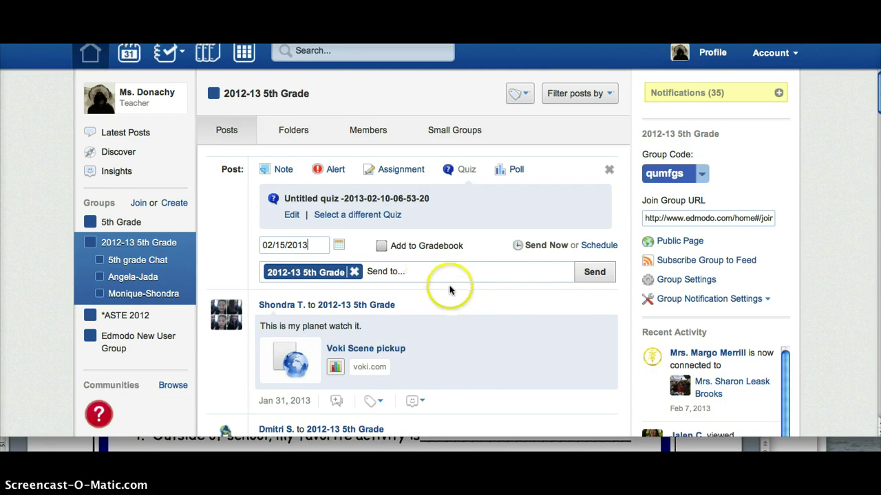
click(596, 273)
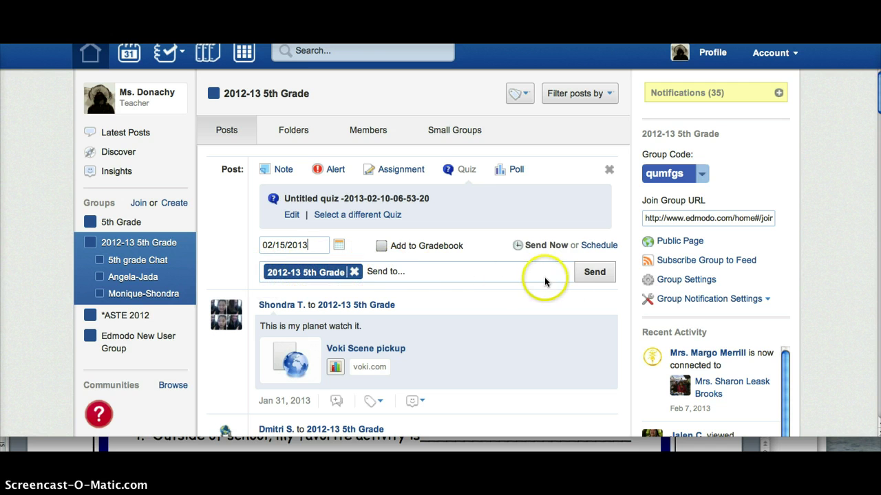
click(595, 273)
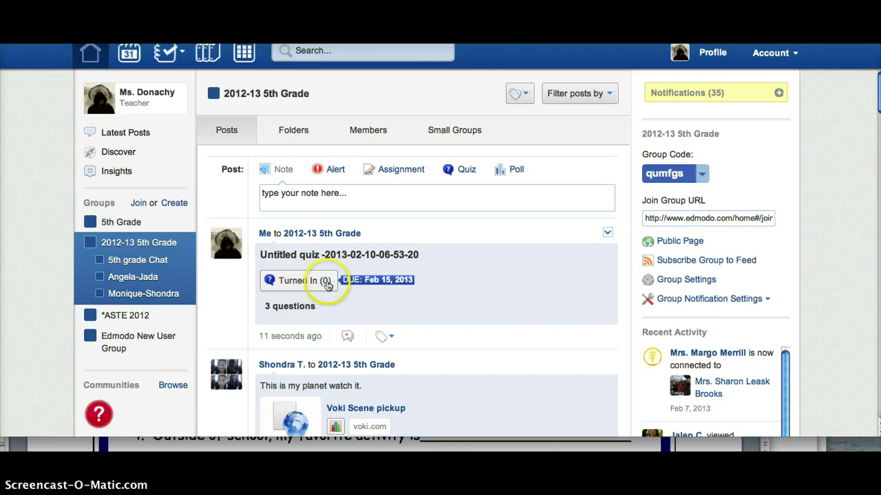
Step: Open the posted quiz's turned-in overview and examine the student list and the teacher reaction for each of the three questions
click(301, 281)
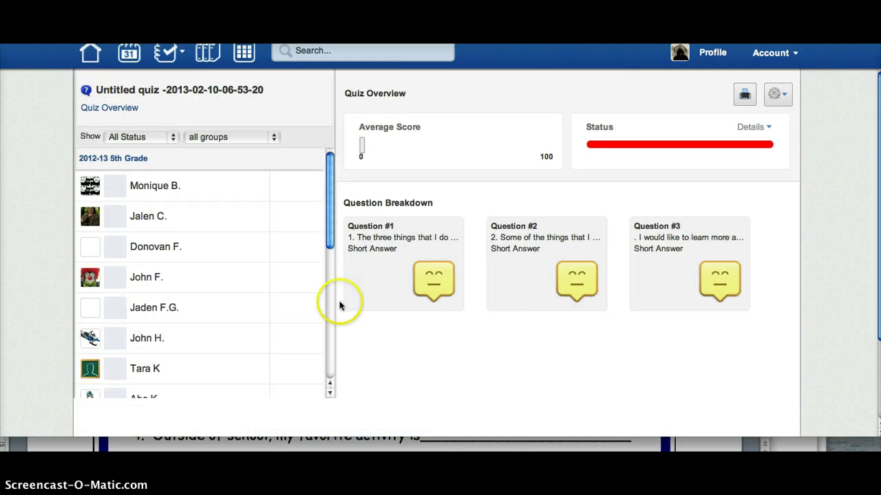
scroll(300, 260, down, 6)
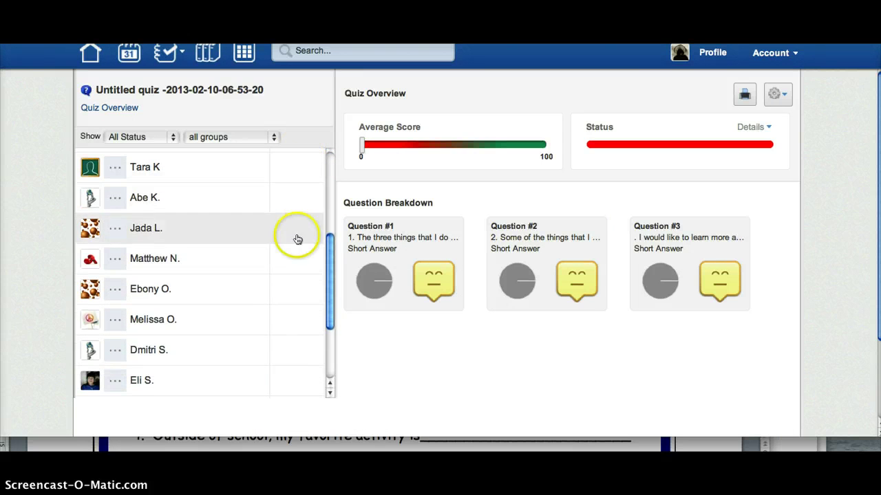
scroll(299, 234, up, 6)
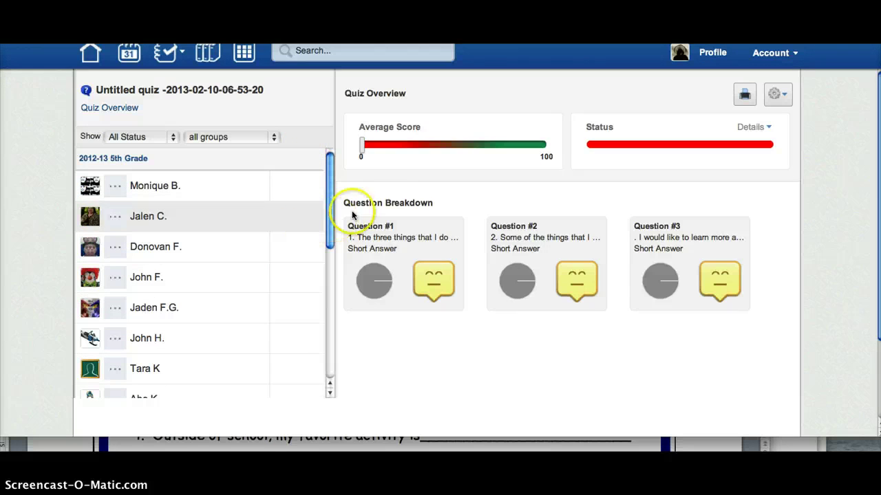
mouse_move(435, 278)
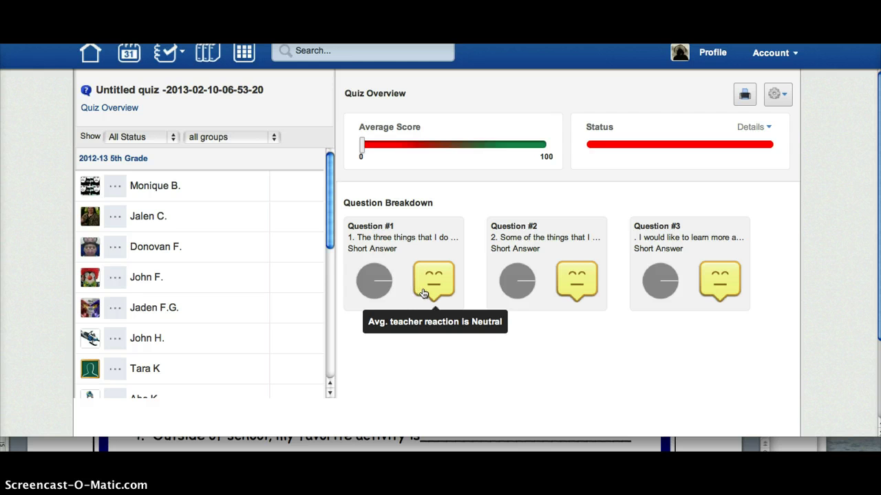
mouse_move(589, 288)
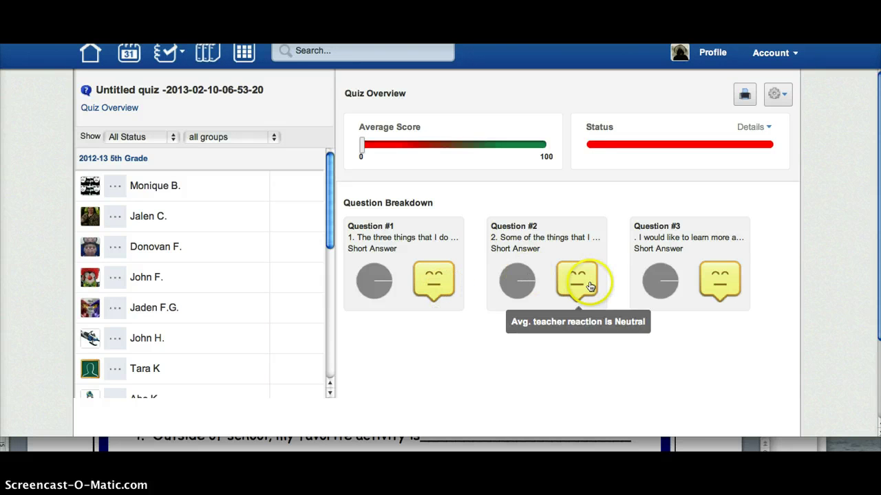
mouse_move(713, 290)
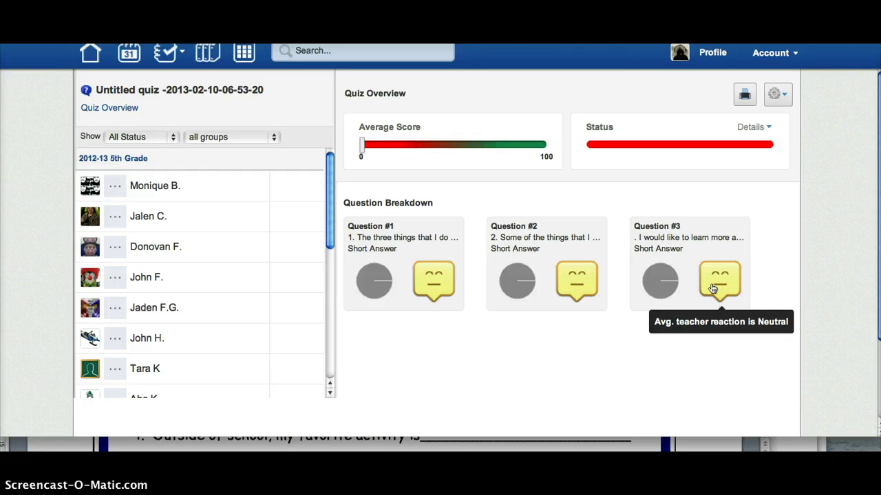
click(705, 276)
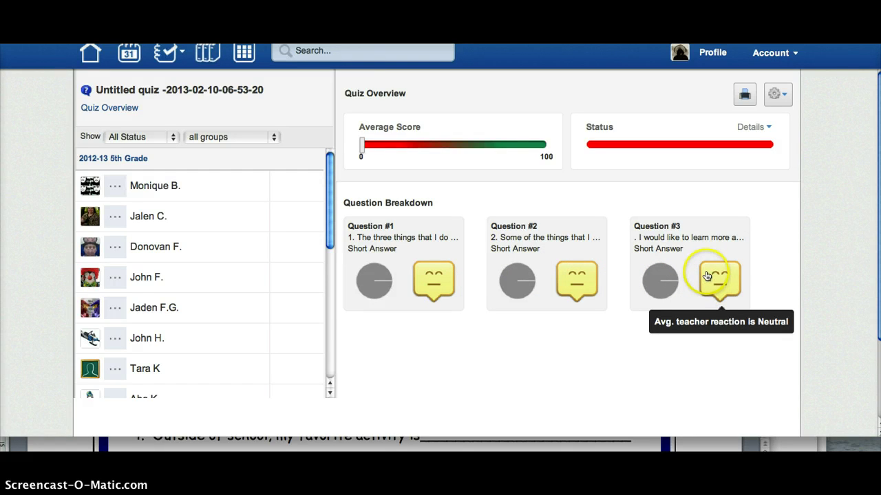